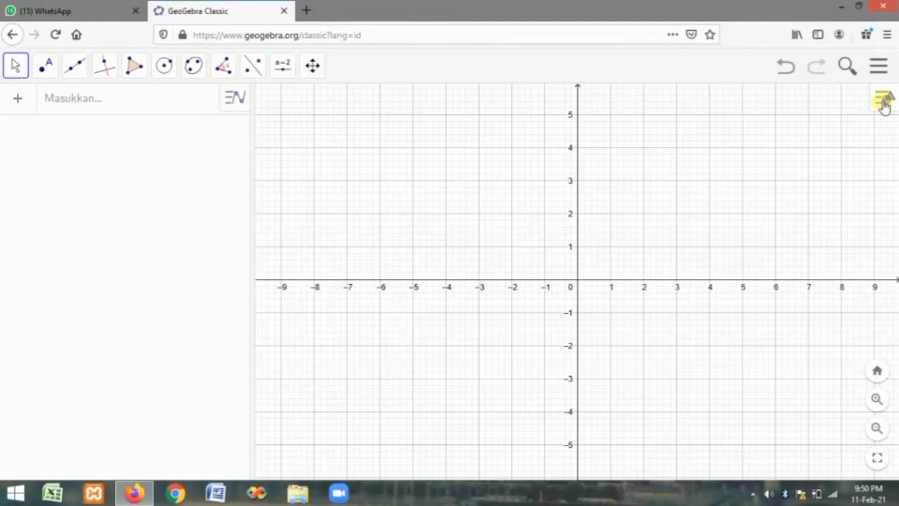
# - Add a 3D graphics view beside the 2D graphics view and narrow the algebra view
pyautogui.click(884, 103)
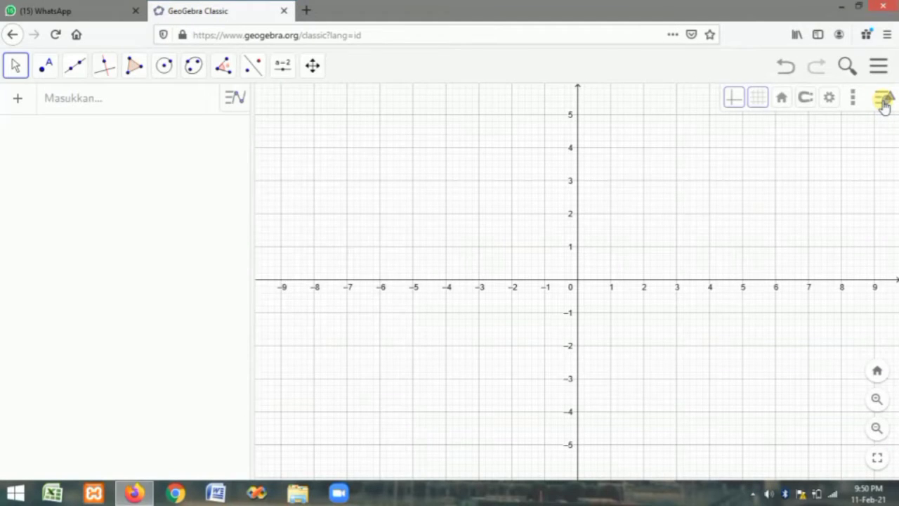
pyautogui.click(854, 100)
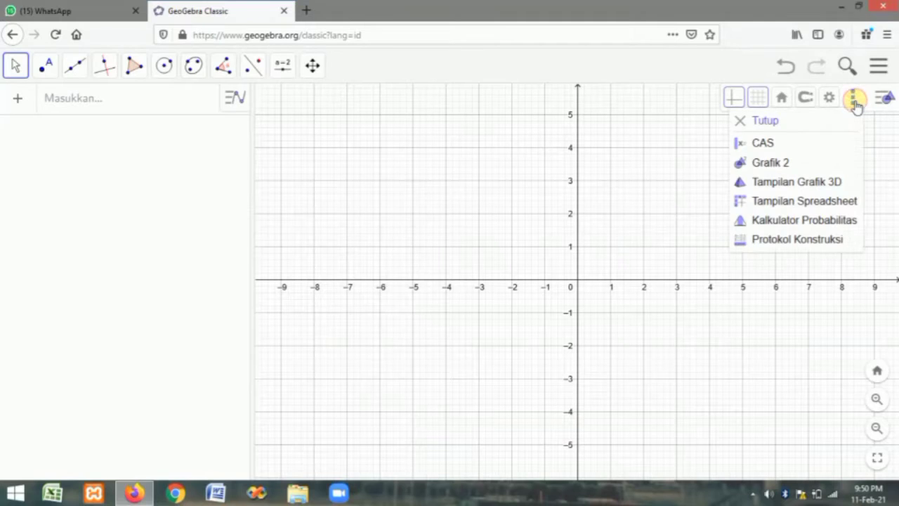
pyautogui.click(773, 188)
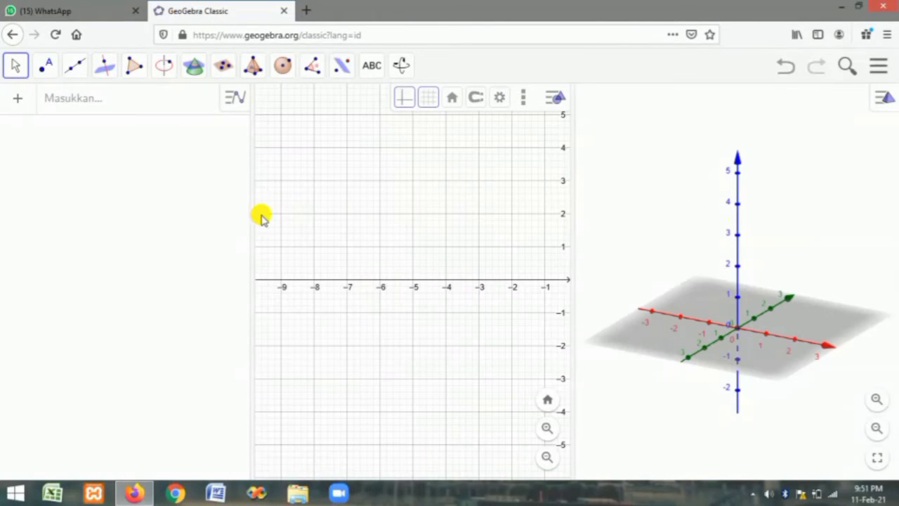
pyautogui.moveTo(250, 213); pyautogui.dragTo(201, 213)
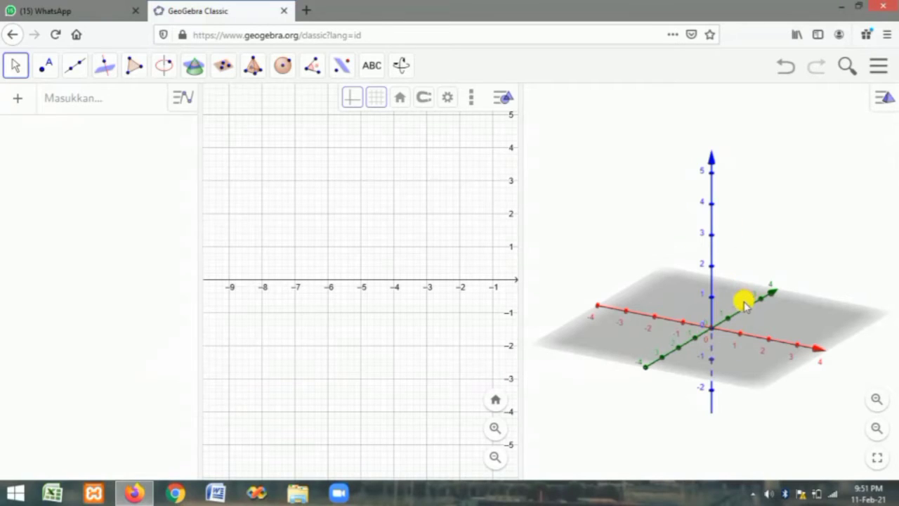
# - Hide both the axes and the xy-plane in the 3D graphics view
pyautogui.click(881, 103)
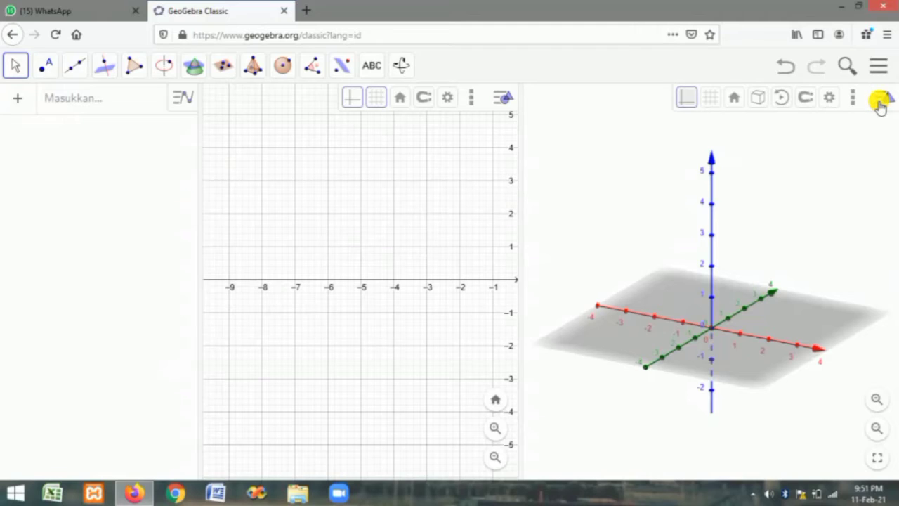
pyautogui.click(689, 99)
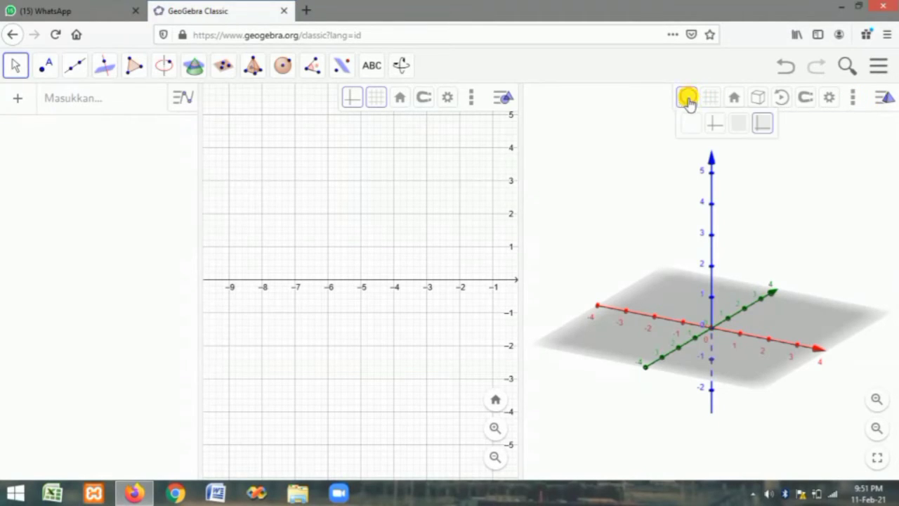
pyautogui.click(692, 123)
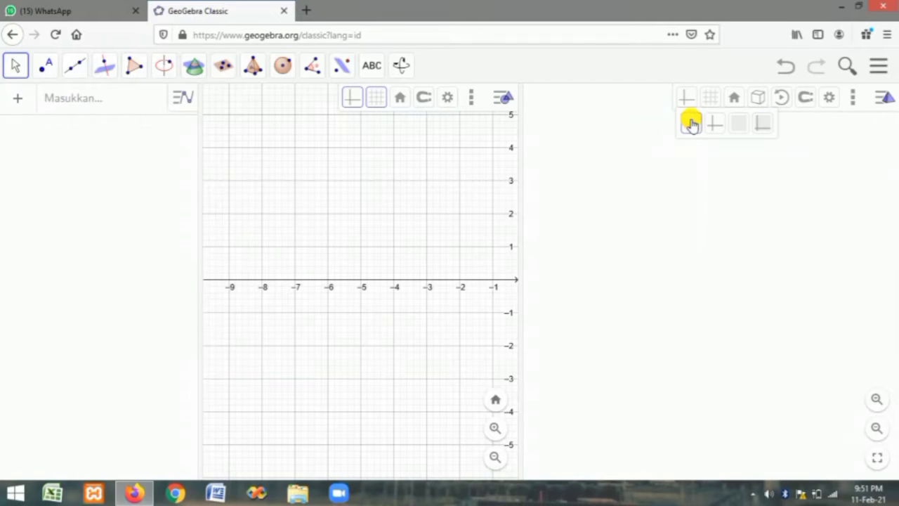
pyautogui.click(611, 187)
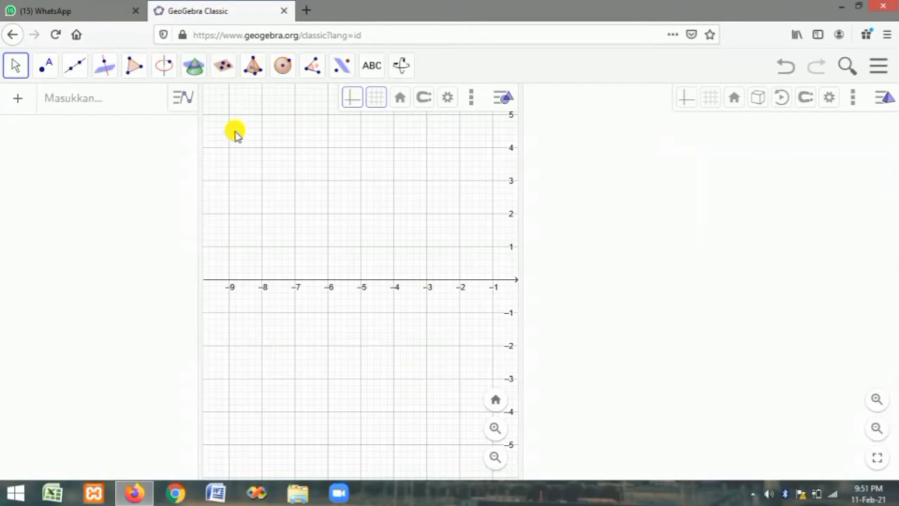
# - Define two number sliders in the algebra view, r = 3 and t = 4
pyautogui.click(117, 102)
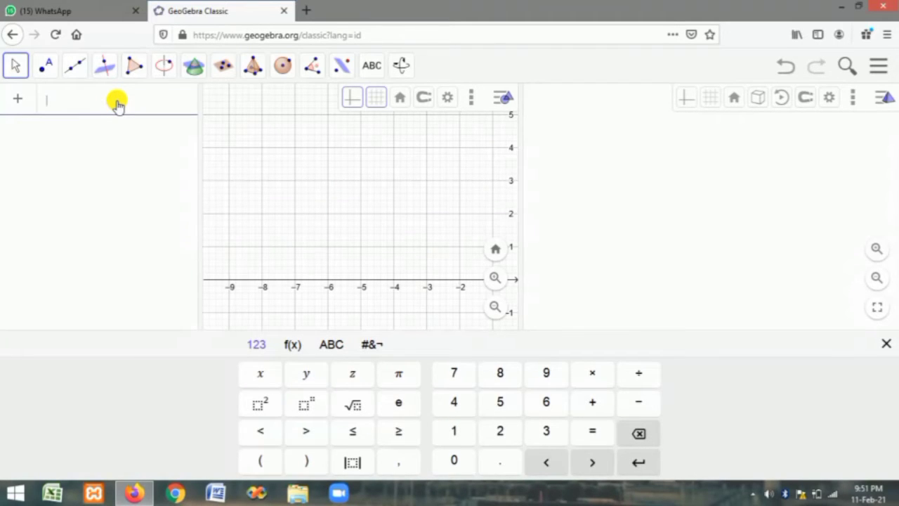
pyautogui.write('r = 3')
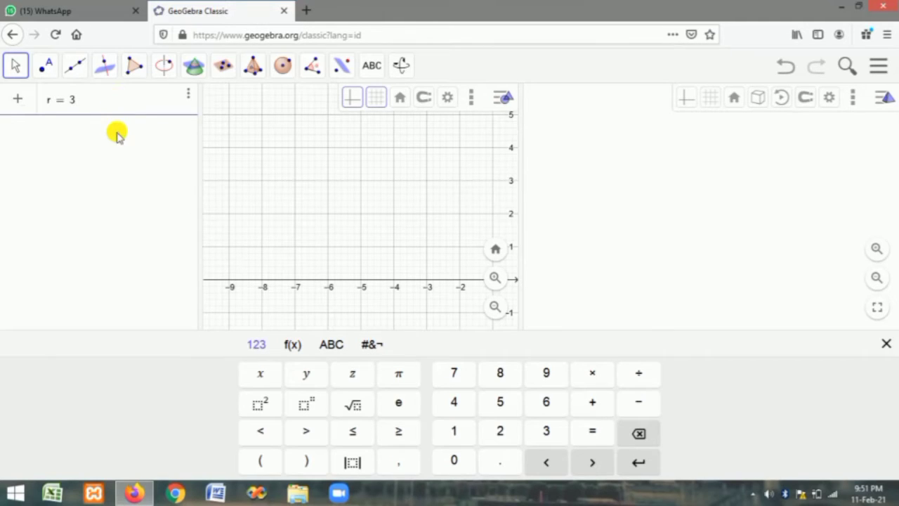
pyautogui.press('Return')
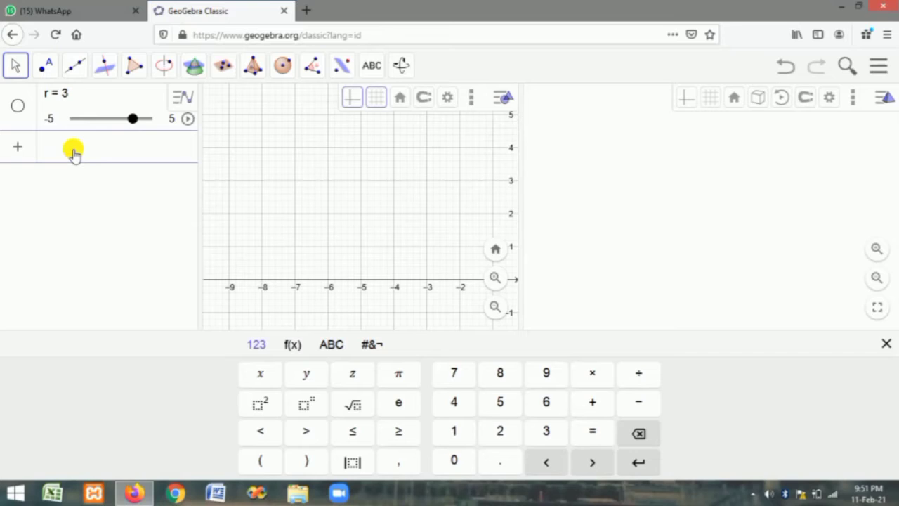
pyautogui.write('t')
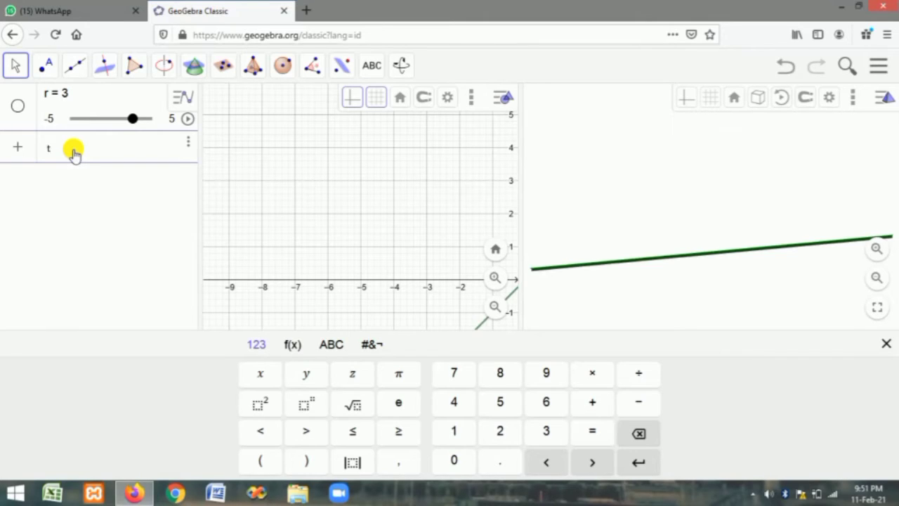
pyautogui.write('=5')
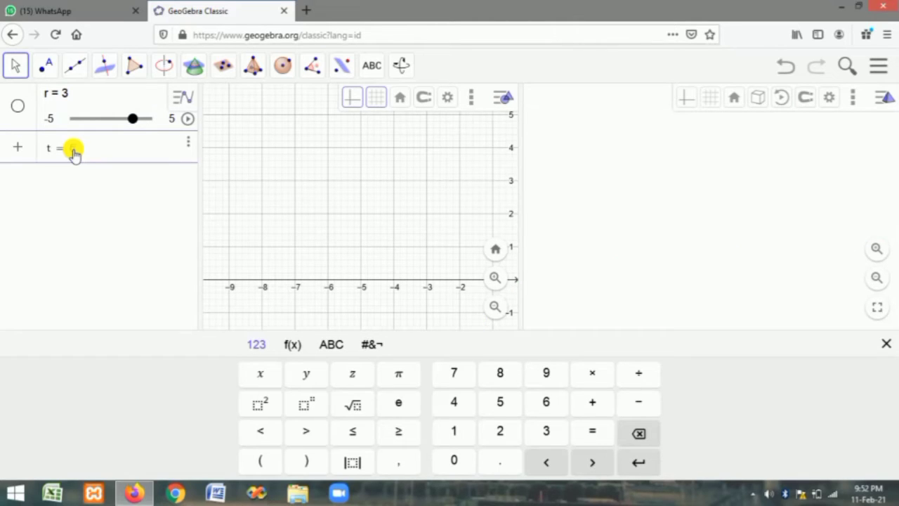
pyautogui.press('BackSpace')
pyautogui.write('5')
pyautogui.press('Return')
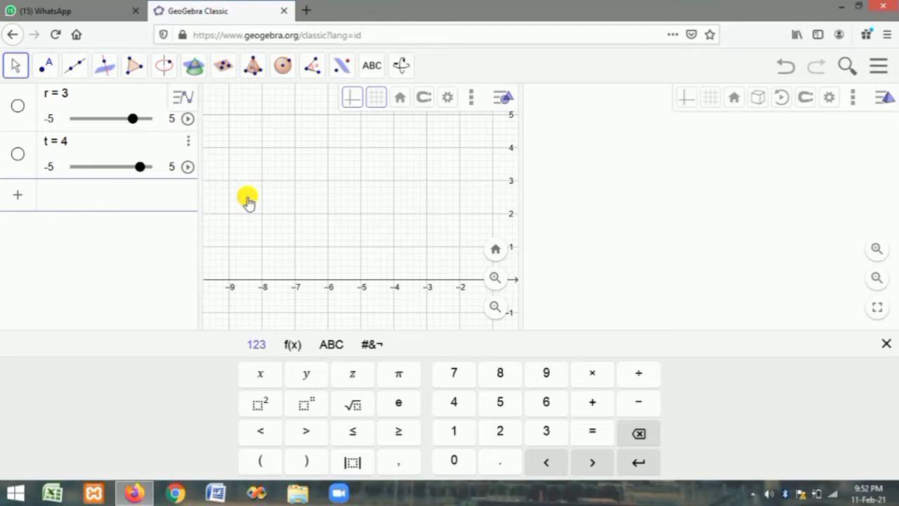
pyautogui.click(294, 206)
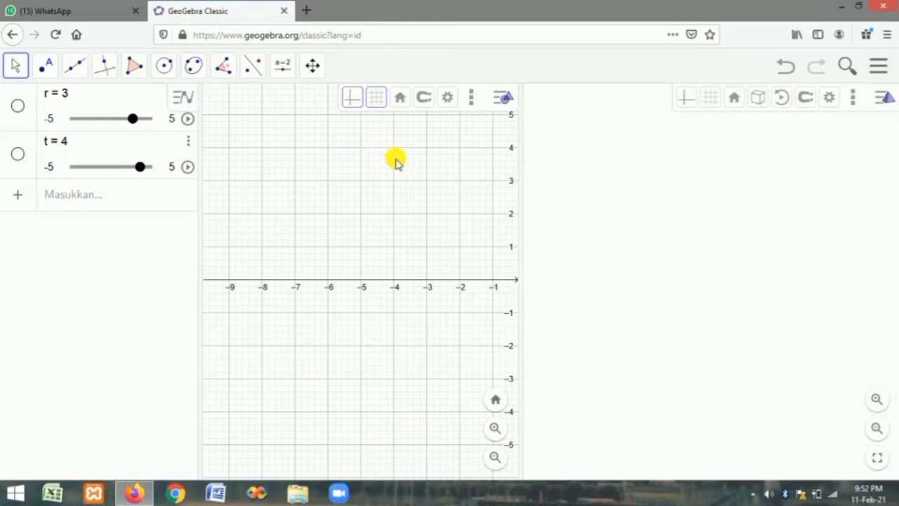
# - Draw a circle by centre and radius in the 2D view, centred at the origin with radius r
pyautogui.click(164, 67)
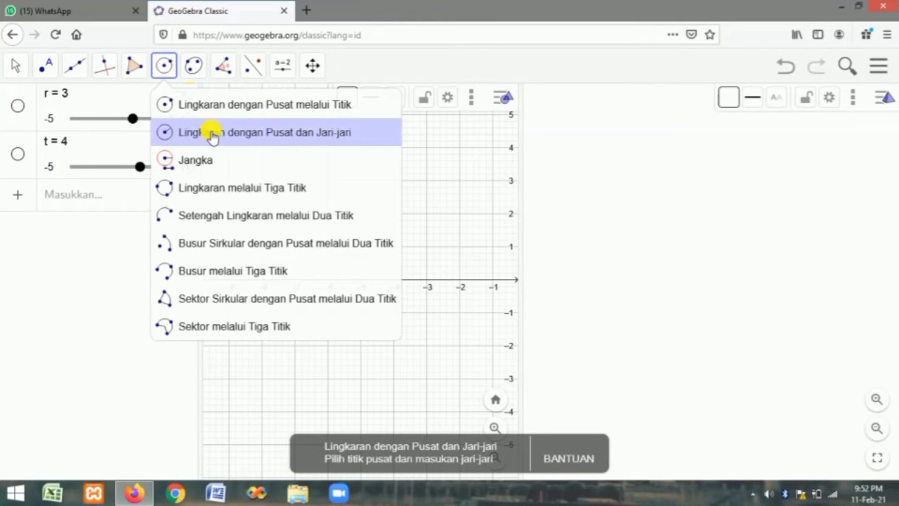
pyautogui.click(261, 132)
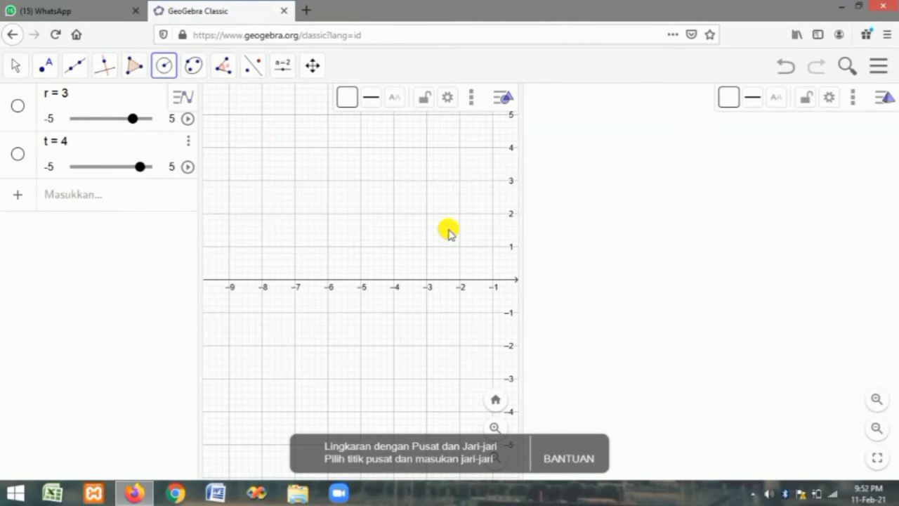
pyautogui.click(17, 63)
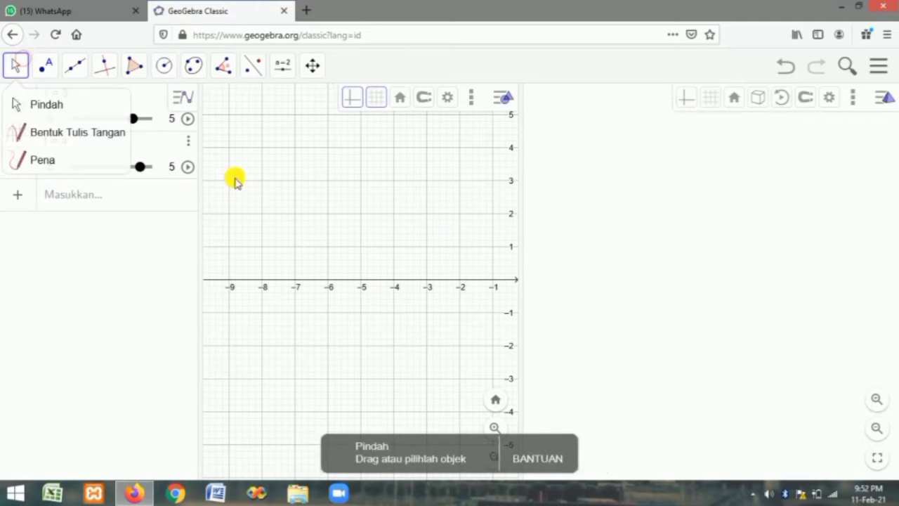
pyautogui.click(44, 104)
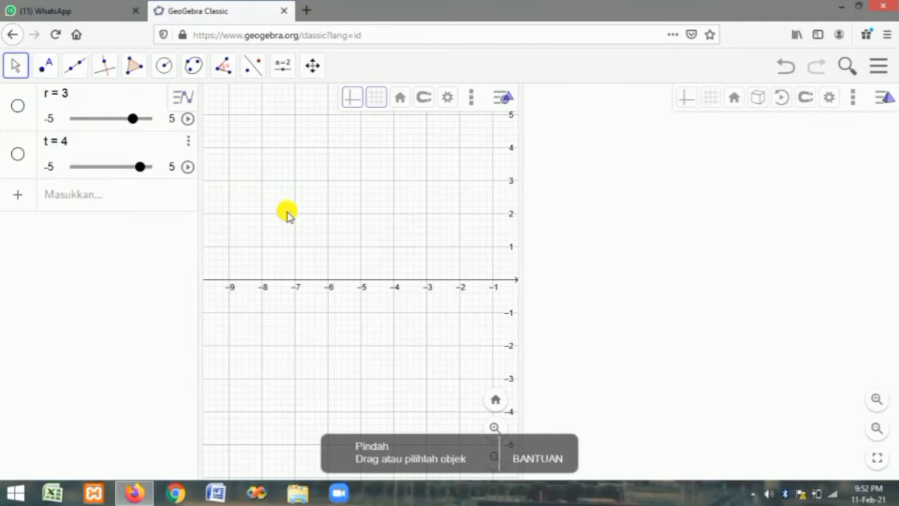
pyautogui.moveTo(424, 253); pyautogui.dragTo(295, 255)
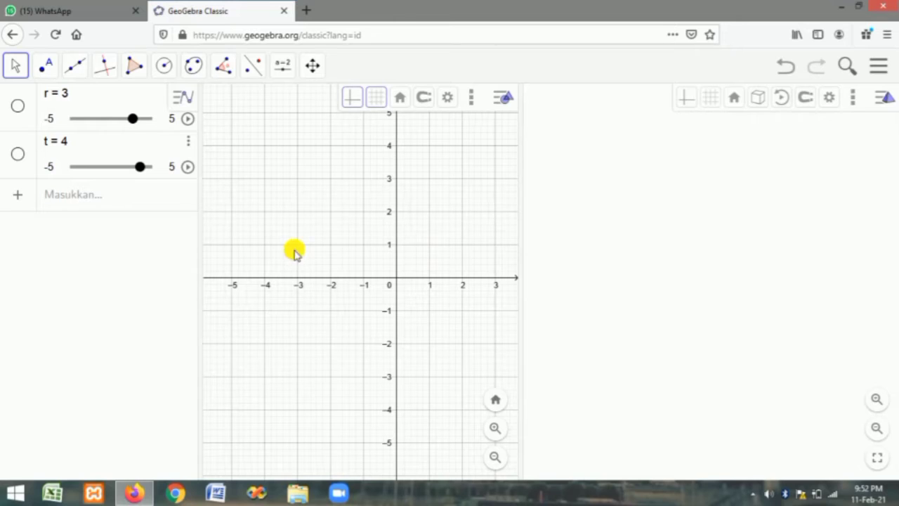
pyautogui.click(164, 68)
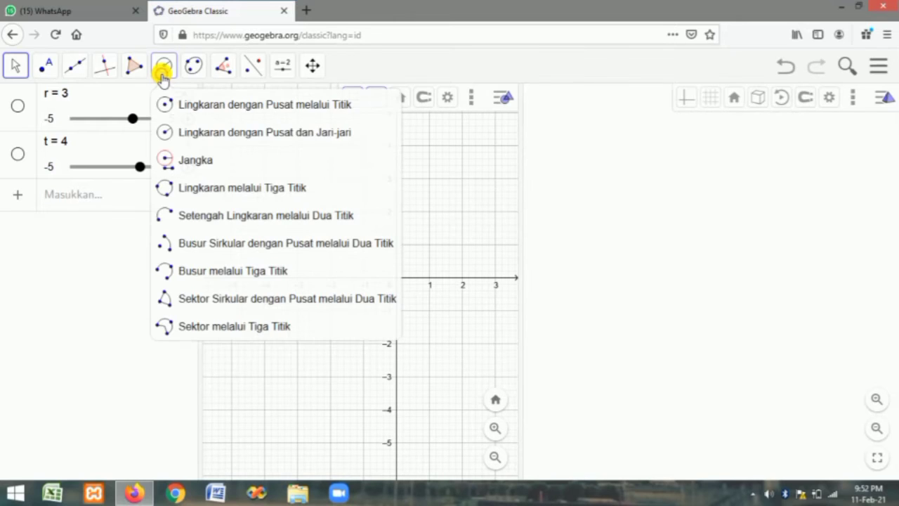
pyautogui.click(184, 133)
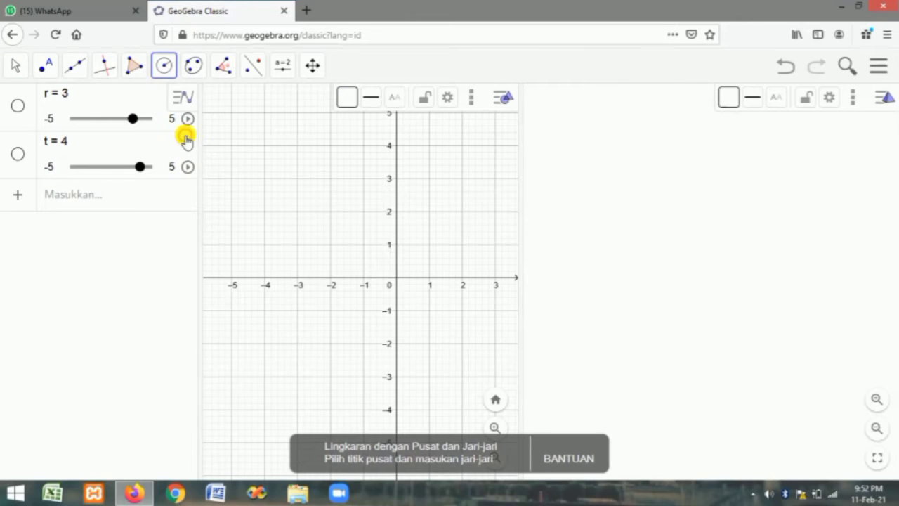
pyautogui.click(398, 281)
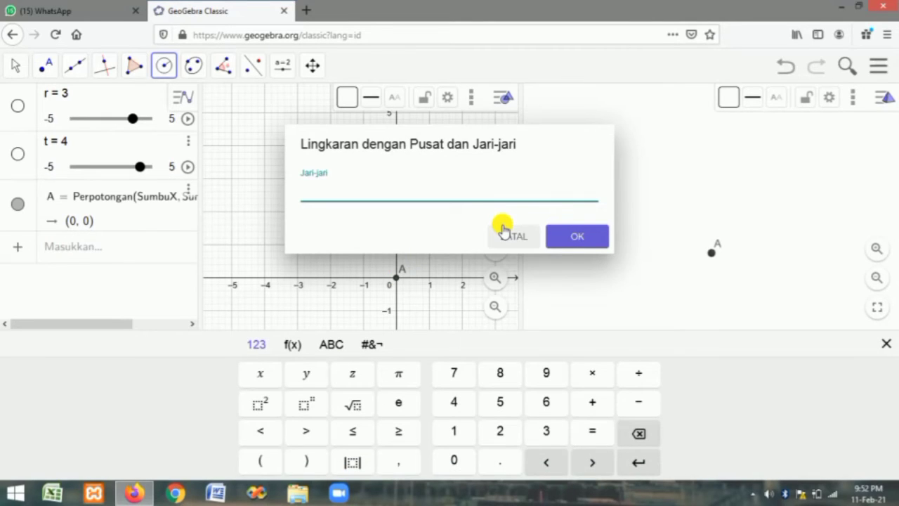
pyautogui.write('r')
pyautogui.press('Return')
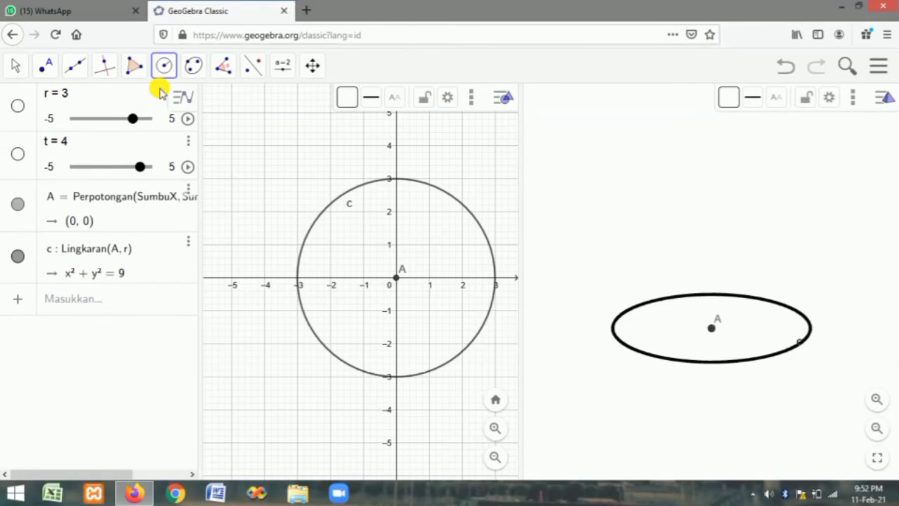
# - Extrude the circle in the 3D view into a cylinder with height 4
pyautogui.click(569, 169)
pyautogui.click(569, 168)
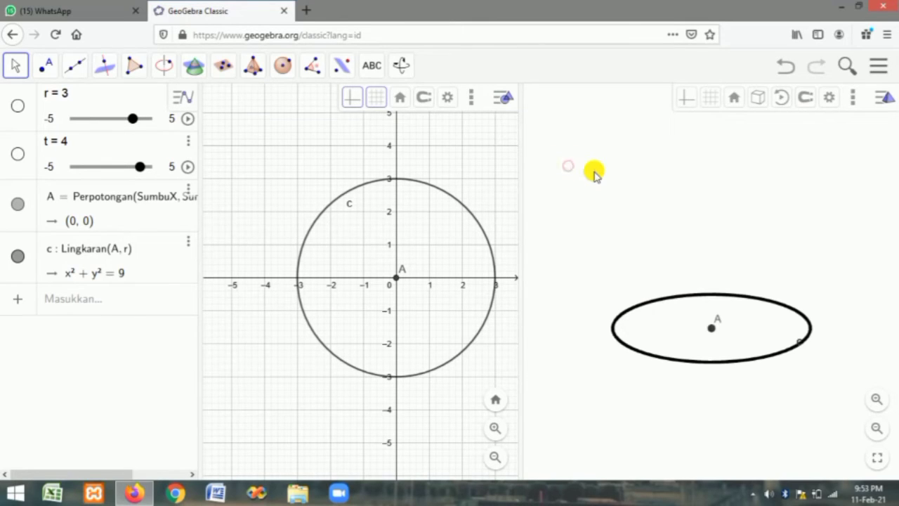
pyautogui.click(596, 174)
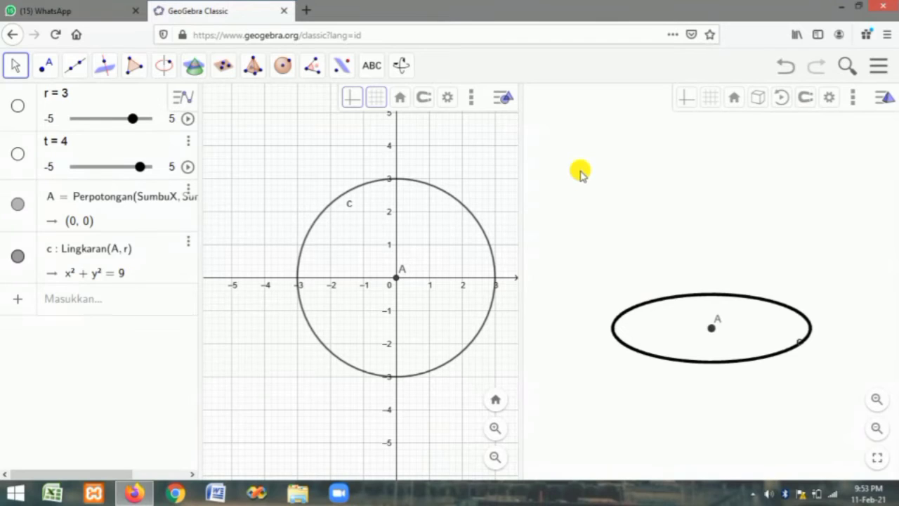
pyautogui.click(254, 66)
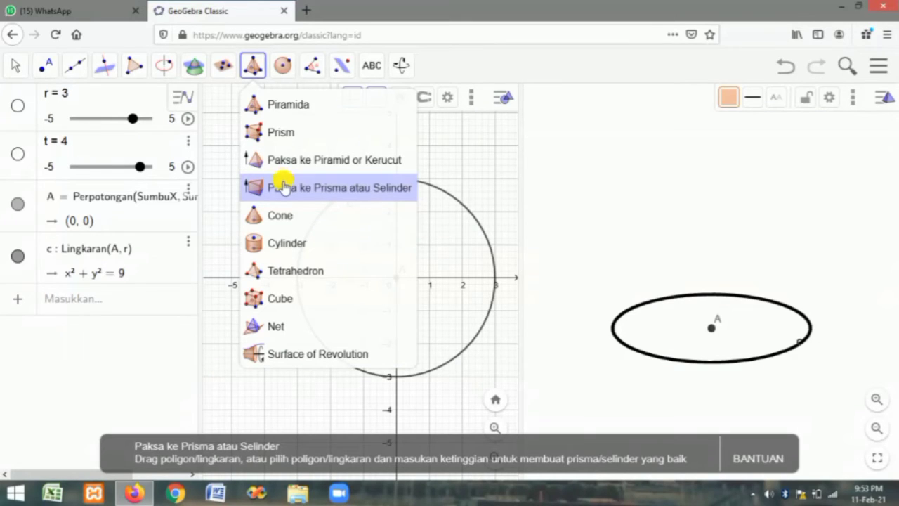
pyautogui.click(284, 185)
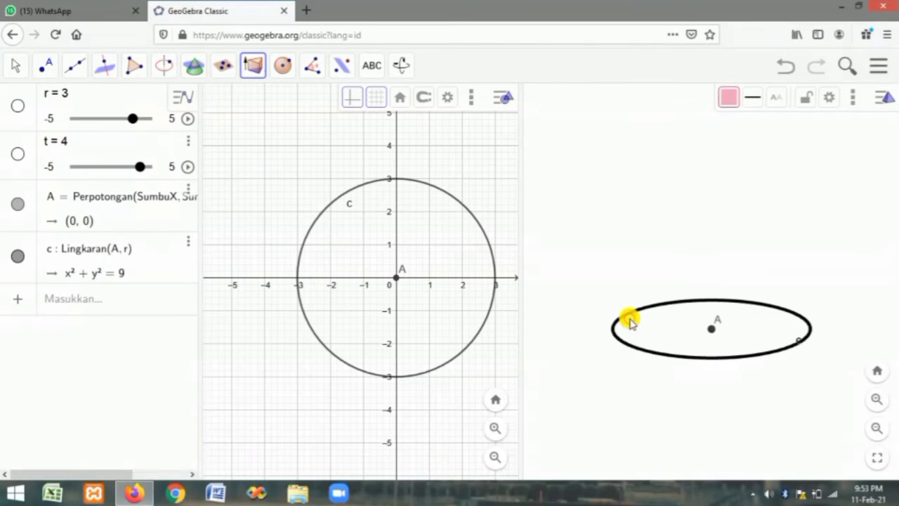
pyautogui.click(627, 320)
pyautogui.click(628, 320)
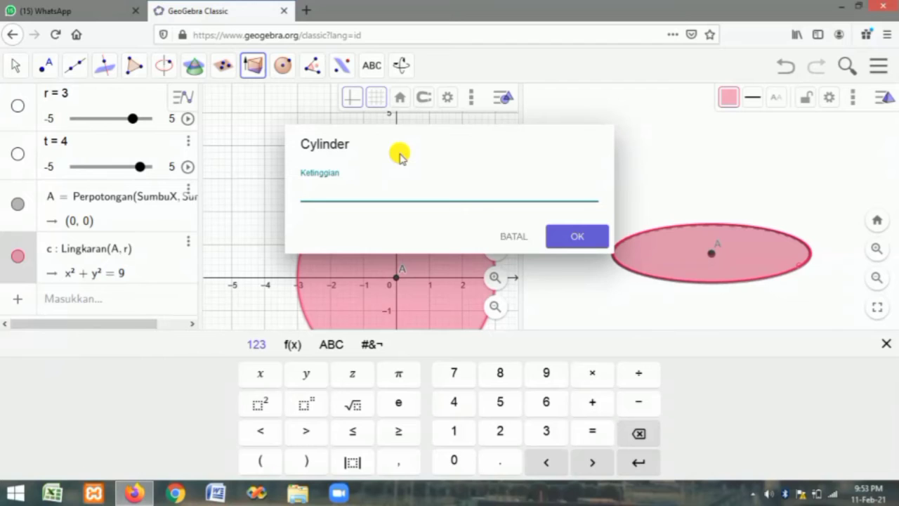
pyautogui.write('4')
pyautogui.press('Return')
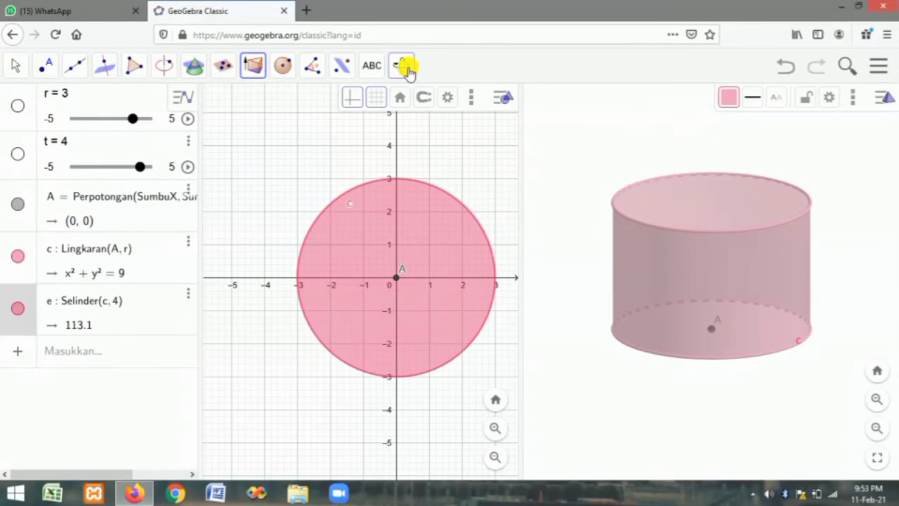
# - Rotate the 3D view to examine the cylinder from the side, above and below
pyautogui.click(401, 64)
pyautogui.moveTo(712, 211); pyautogui.dragTo(673, 295)
pyautogui.moveTo(719, 252); pyautogui.dragTo(661, 222)
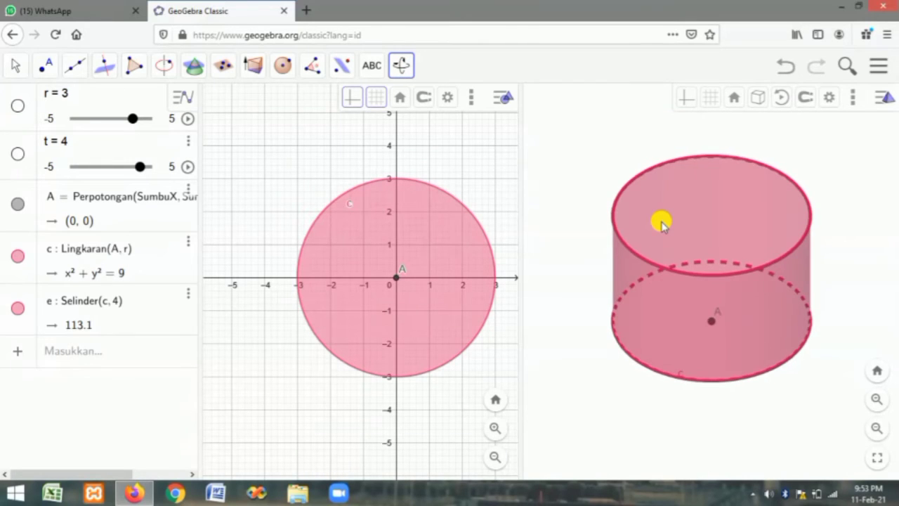
pyautogui.moveTo(654, 287); pyautogui.dragTo(668, 248)
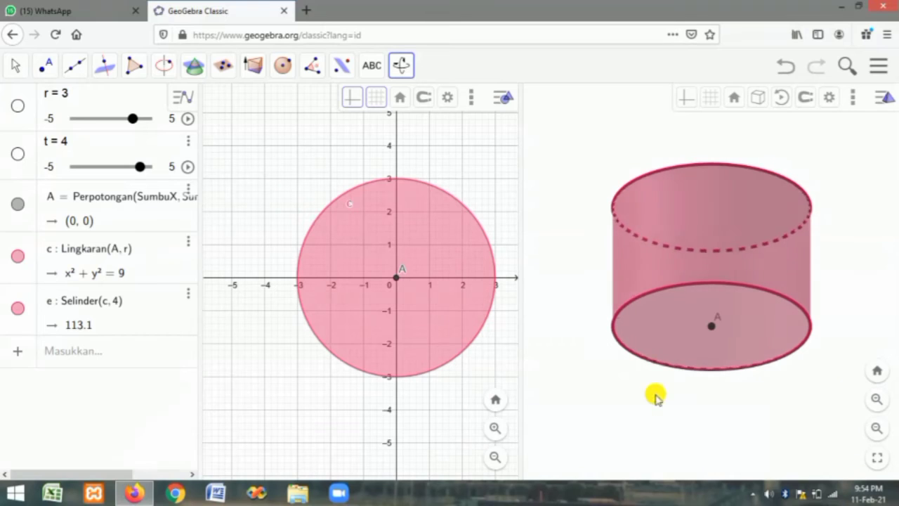
pyautogui.moveTo(707, 339); pyautogui.dragTo(707, 406)
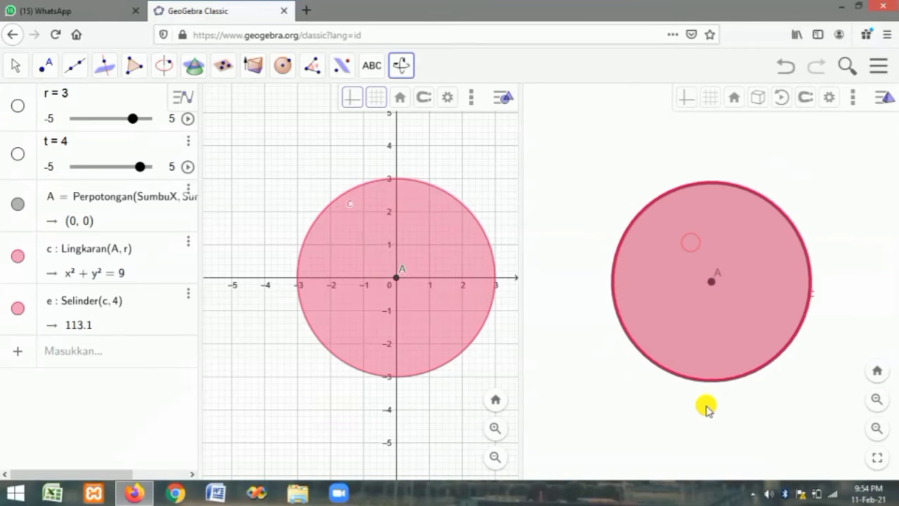
pyautogui.moveTo(706, 309); pyautogui.dragTo(714, 288)
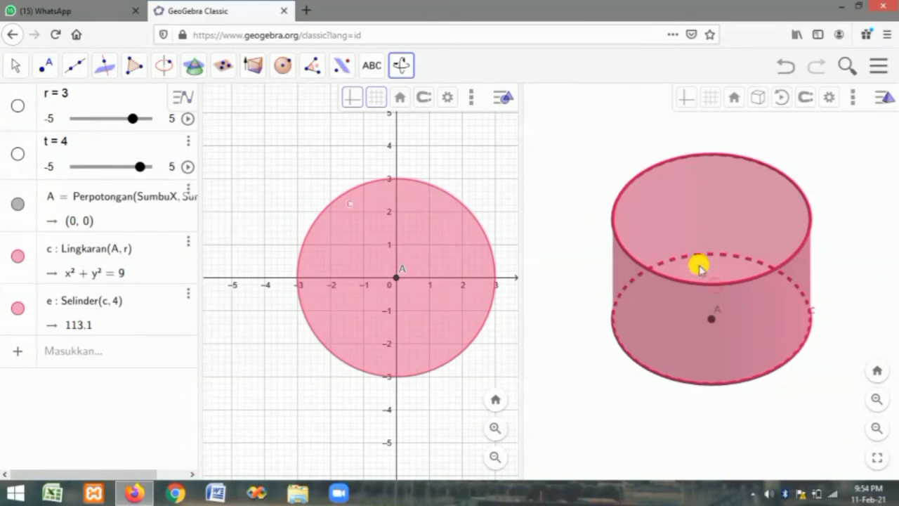
pyautogui.moveTo(662, 234); pyautogui.dragTo(686, 274)
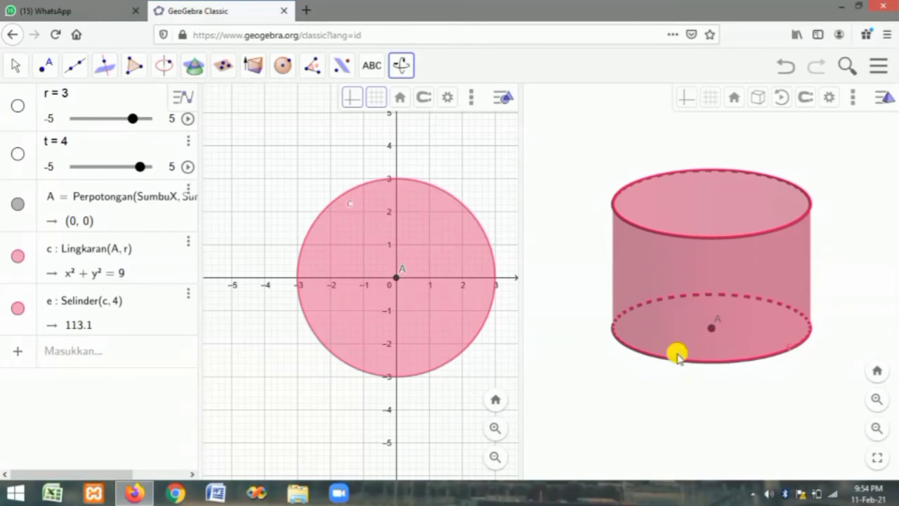
# - Recolour the cylinder's lateral surface in the 3D view, trying green and orange before settling on blue
pyautogui.click(9, 67)
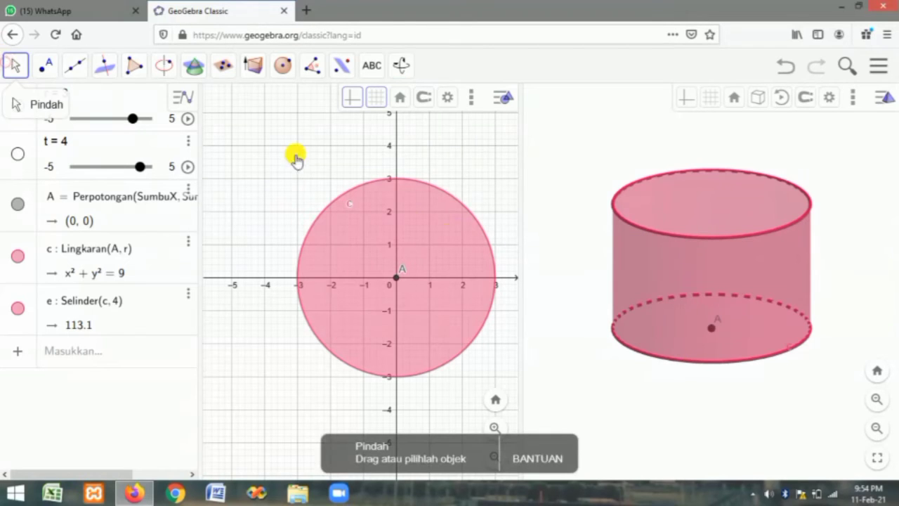
pyautogui.click(75, 65)
pyautogui.click(739, 300)
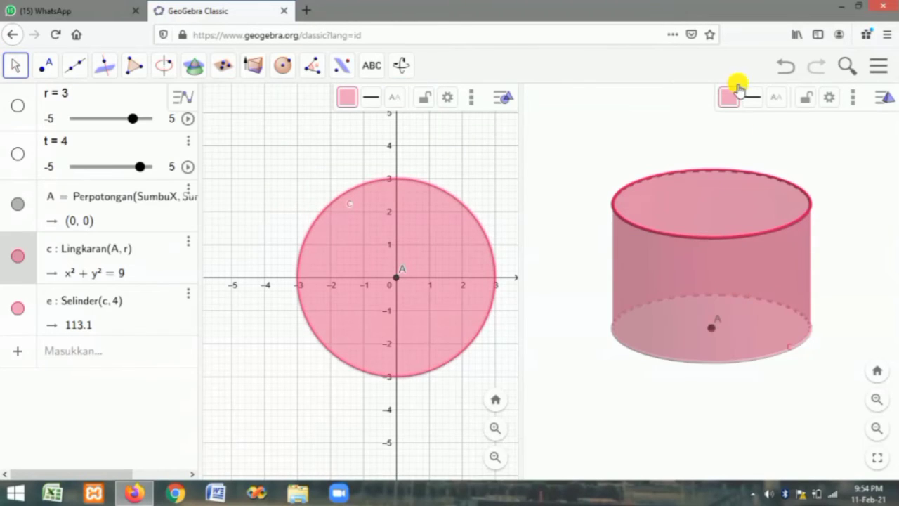
pyautogui.click(721, 254)
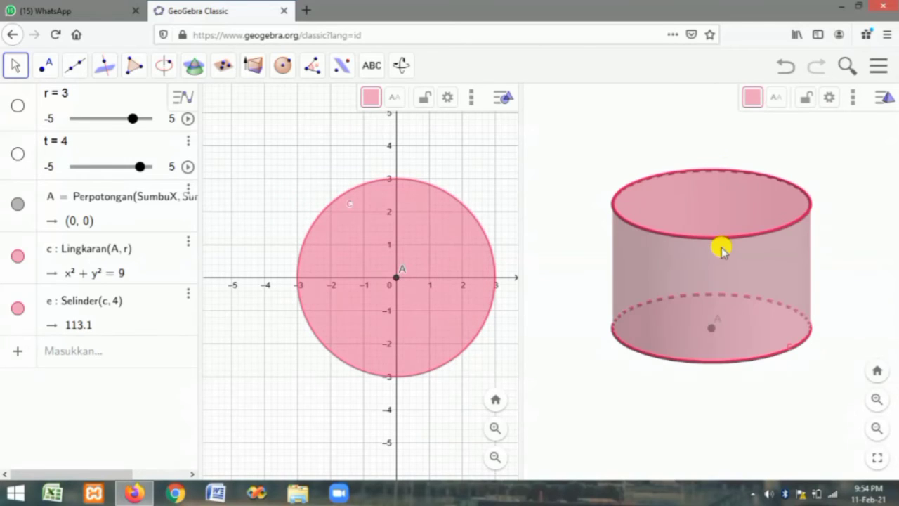
pyautogui.click(753, 100)
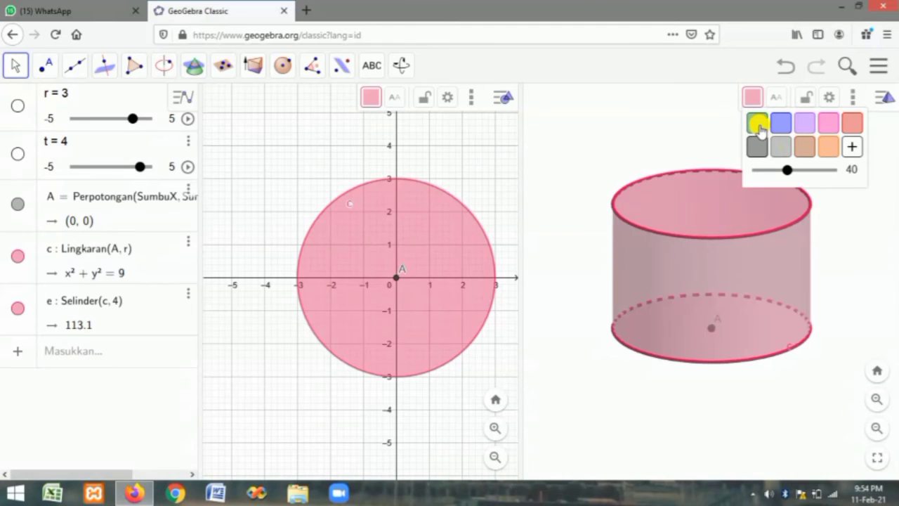
pyautogui.click(757, 126)
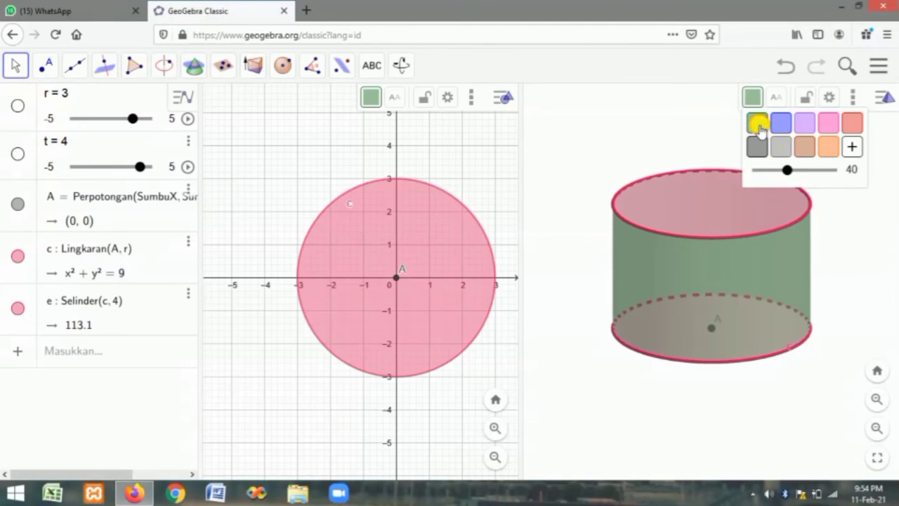
pyautogui.click(828, 148)
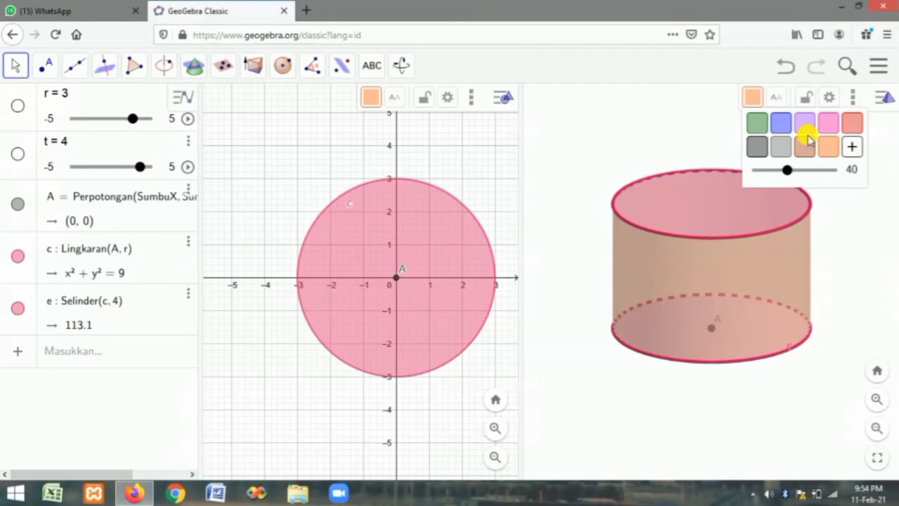
pyautogui.click(780, 124)
pyautogui.click(688, 122)
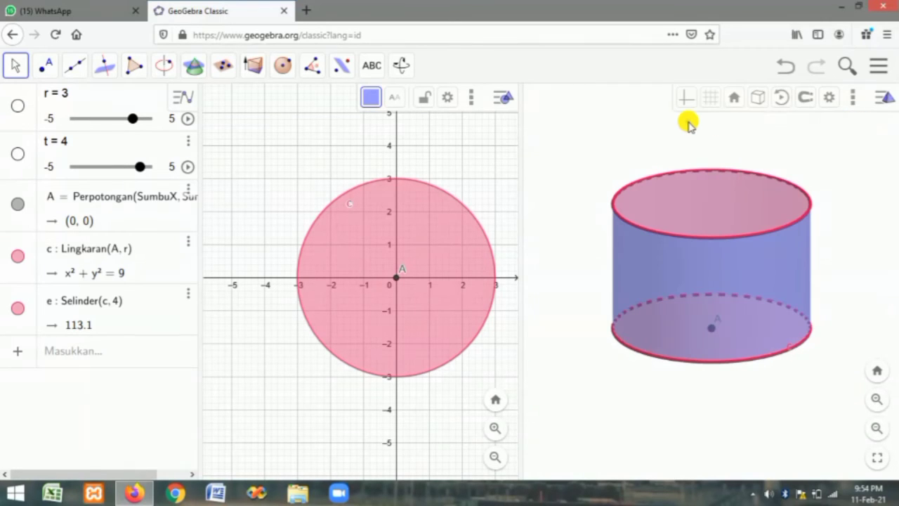
# - Rotate the 3D view to examine the cylinder's base from below and its top face from above
pyautogui.click(677, 227)
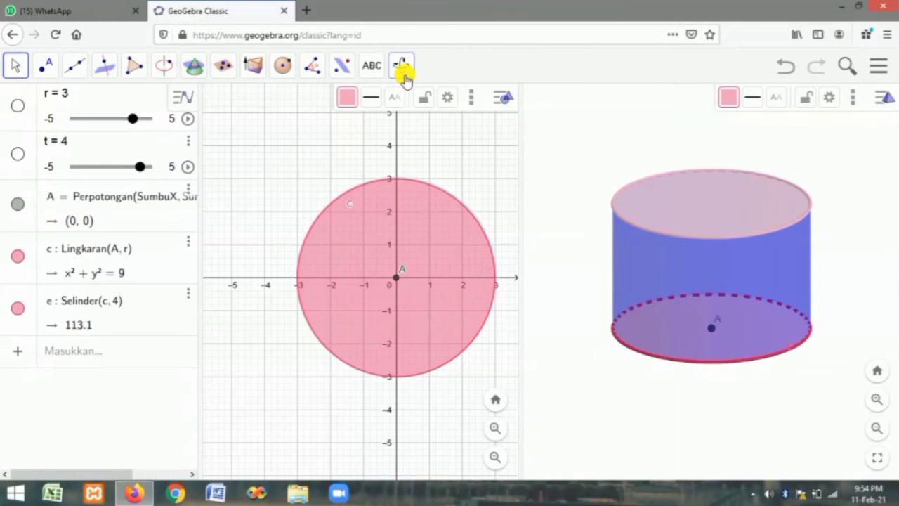
pyautogui.moveTo(566, 235); pyautogui.dragTo(573, 210)
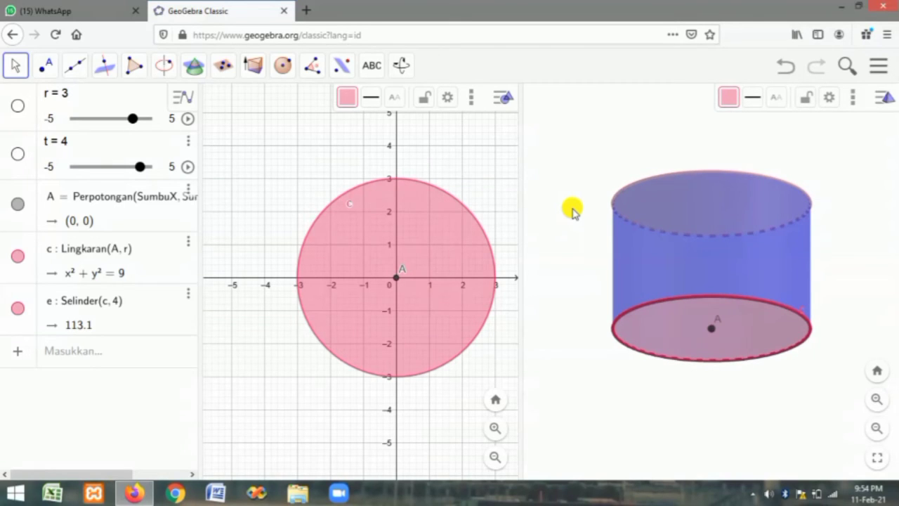
pyautogui.moveTo(572, 210); pyautogui.dragTo(572, 238)
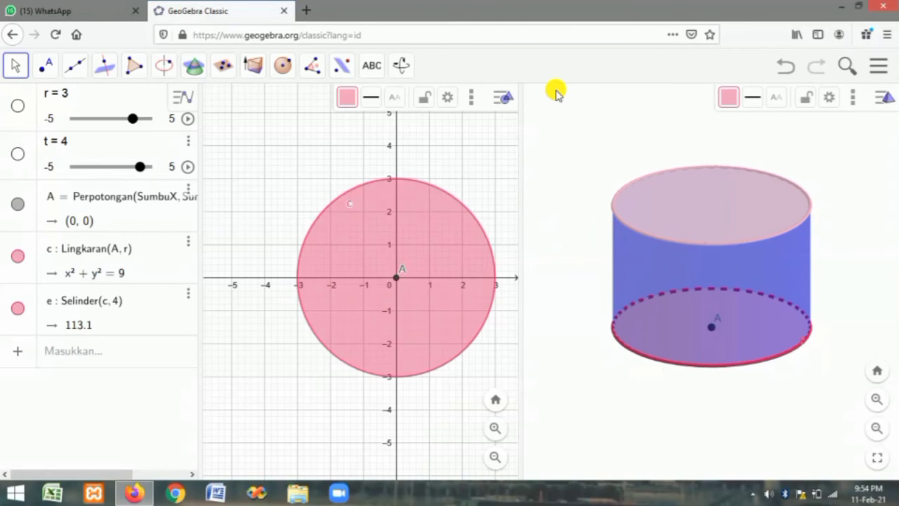
# - Measure the area of the cylinder's top face with the Area (Luas) tool, placing its label in the 3D view
pyautogui.click(307, 71)
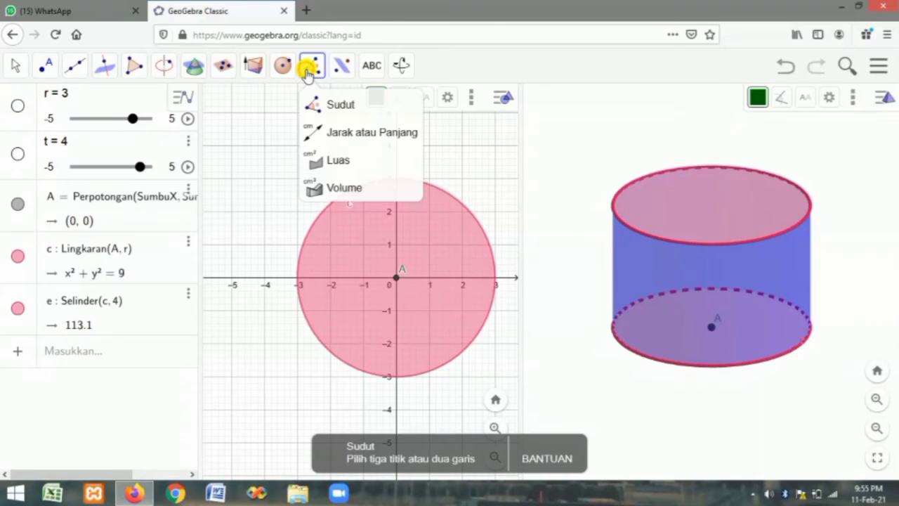
pyautogui.click(361, 159)
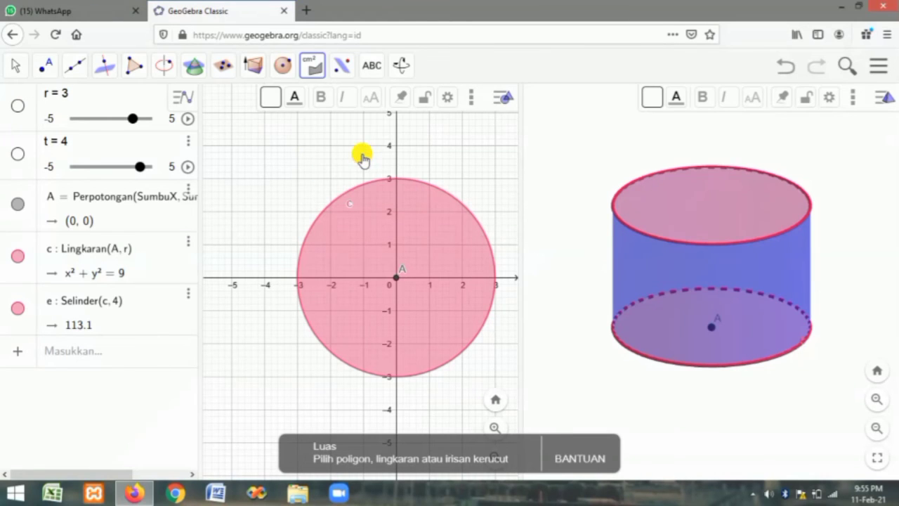
pyautogui.click(720, 194)
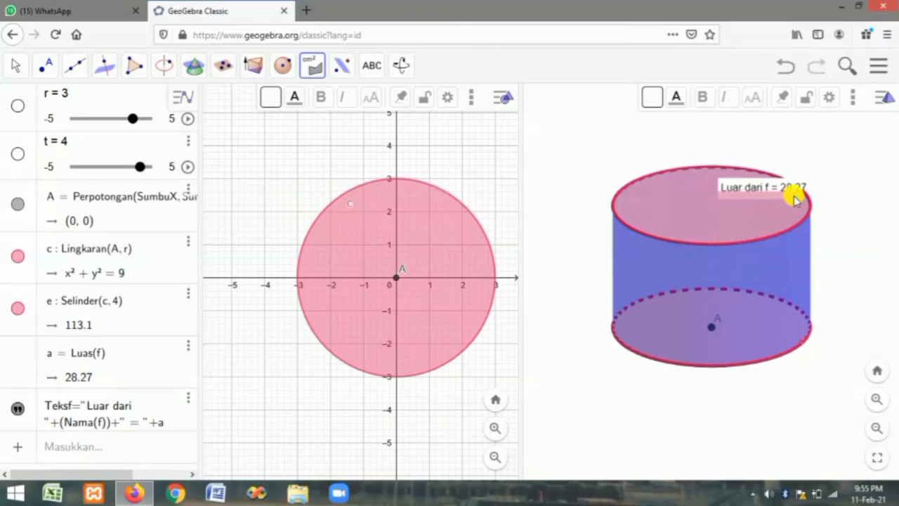
# - Measure the cylinder's volume with the Volume tool, placing its label on the lateral surface
pyautogui.click(306, 70)
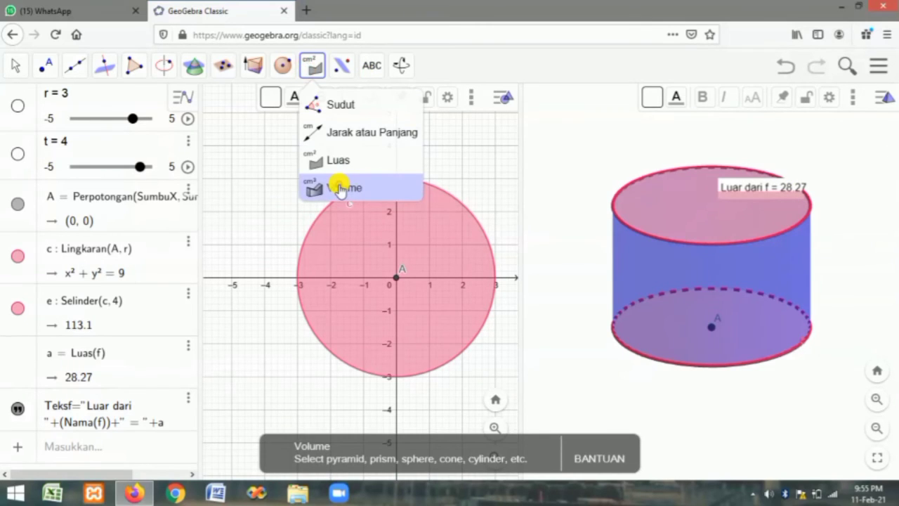
pyautogui.click(339, 188)
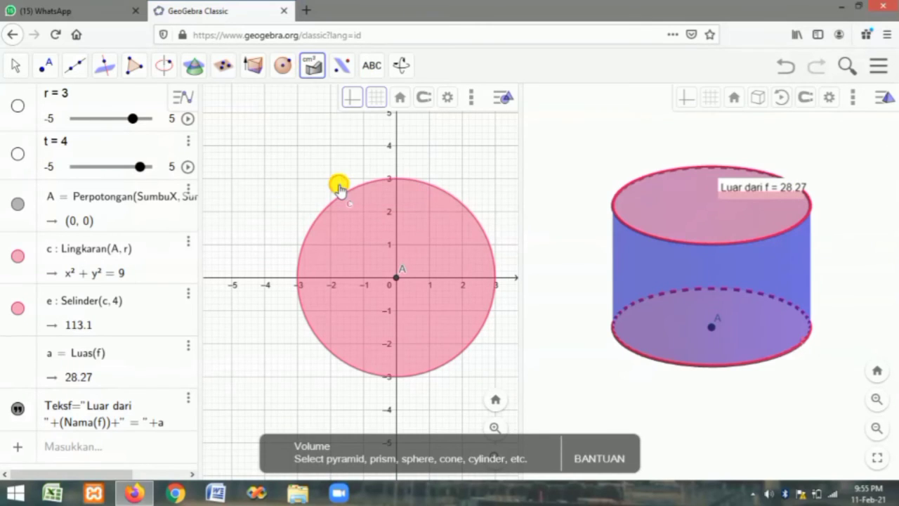
pyautogui.click(793, 277)
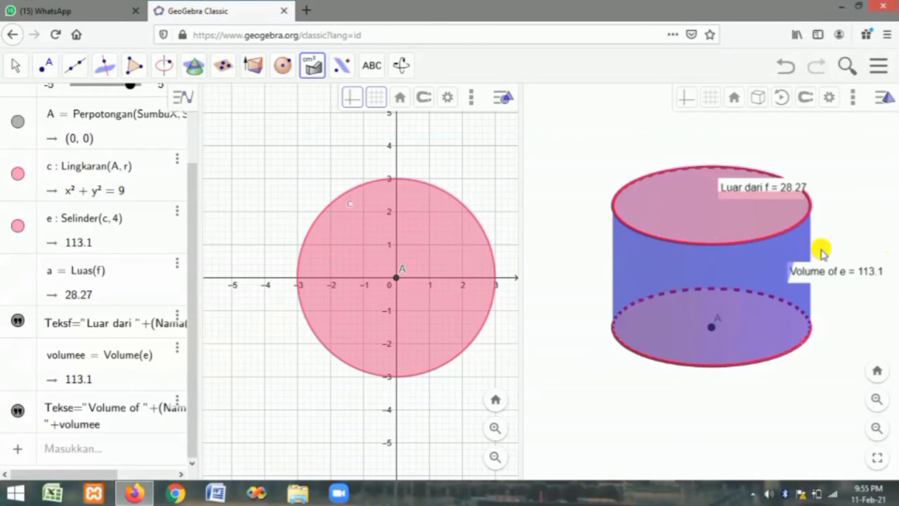
# - Vary the radius slider r to see how the cylinder responds, and set r back to 3
pyautogui.moveTo(189, 253); pyautogui.dragTo(194, 125)
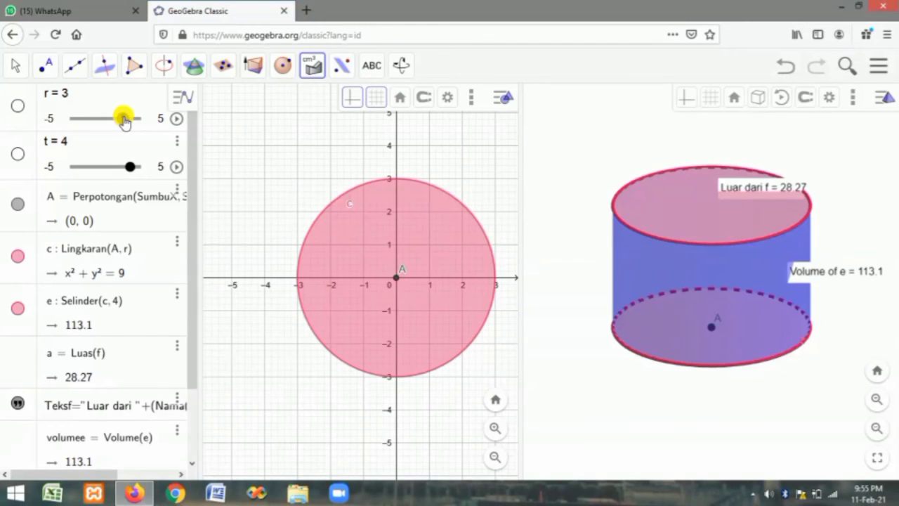
pyautogui.moveTo(123, 120); pyautogui.dragTo(137, 125)
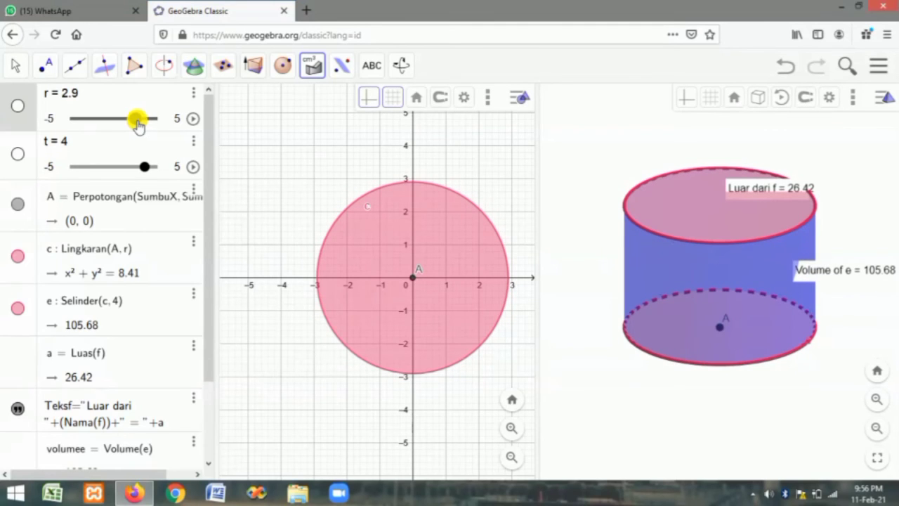
pyautogui.click(69, 97)
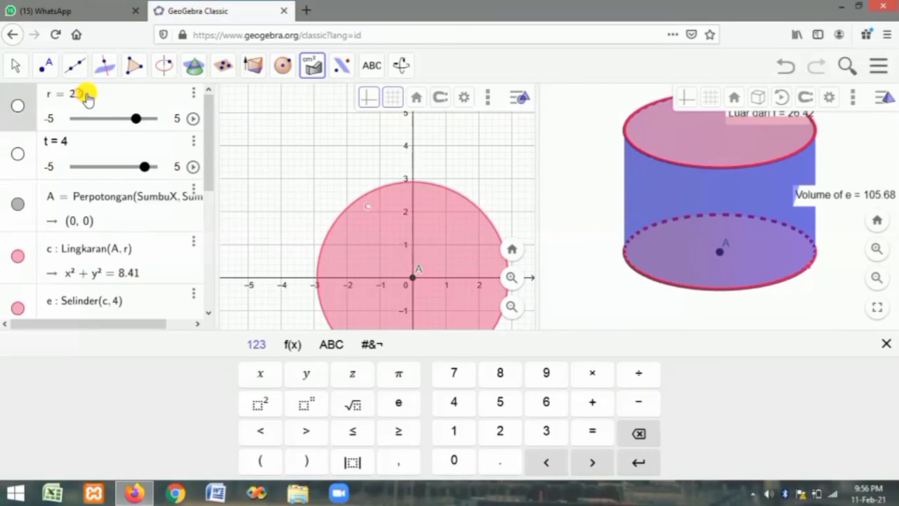
pyautogui.press('BackSpace')
pyautogui.press('BackSpace')
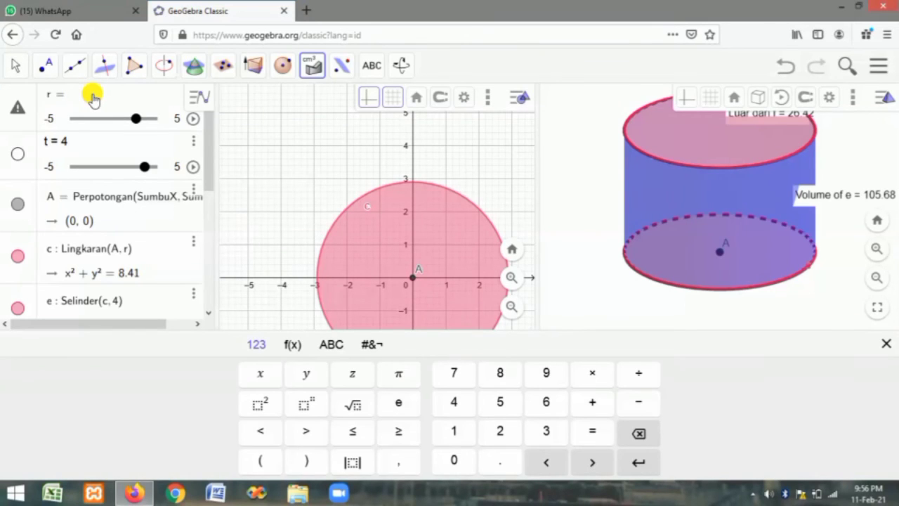
pyautogui.write('3')
pyautogui.press('Return')
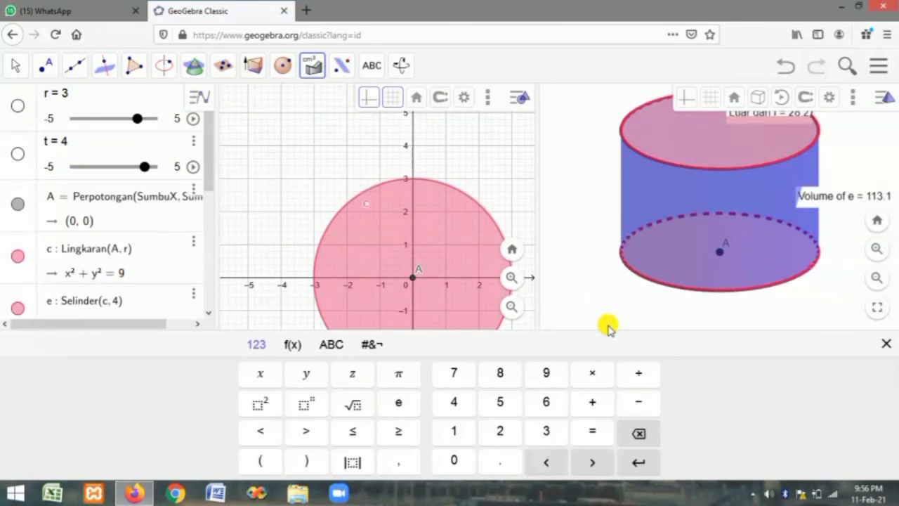
pyautogui.click(598, 301)
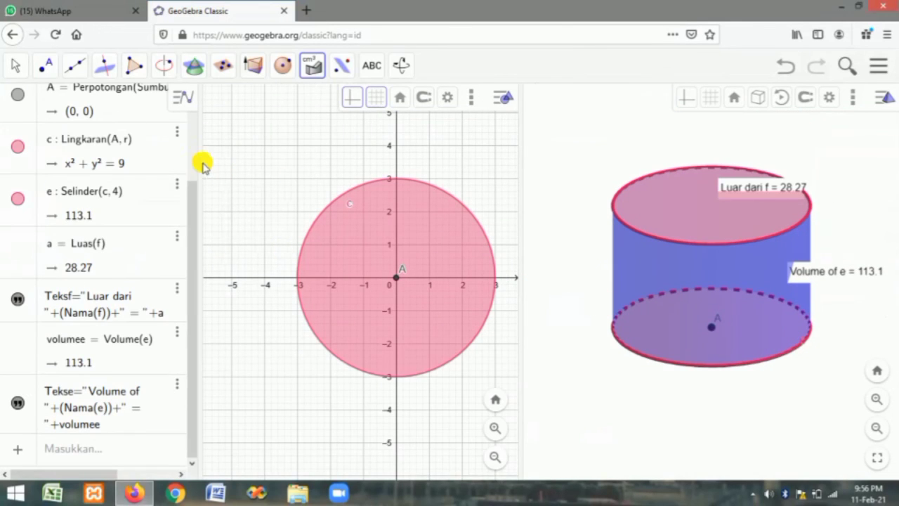
# - Move the height slider t to 5 and place a second volume label on the cylinder's top face
pyautogui.moveTo(197, 201); pyautogui.dragTo(197, 117)
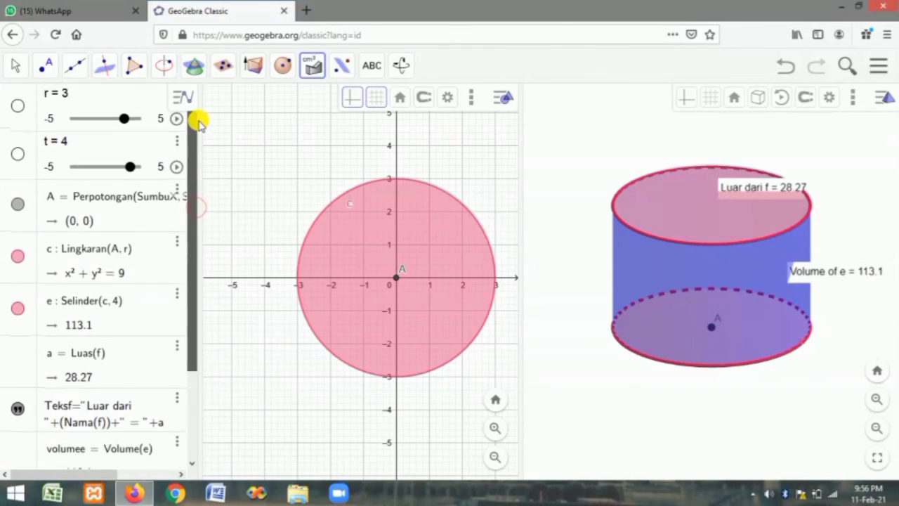
pyautogui.moveTo(130, 168); pyautogui.dragTo(160, 170)
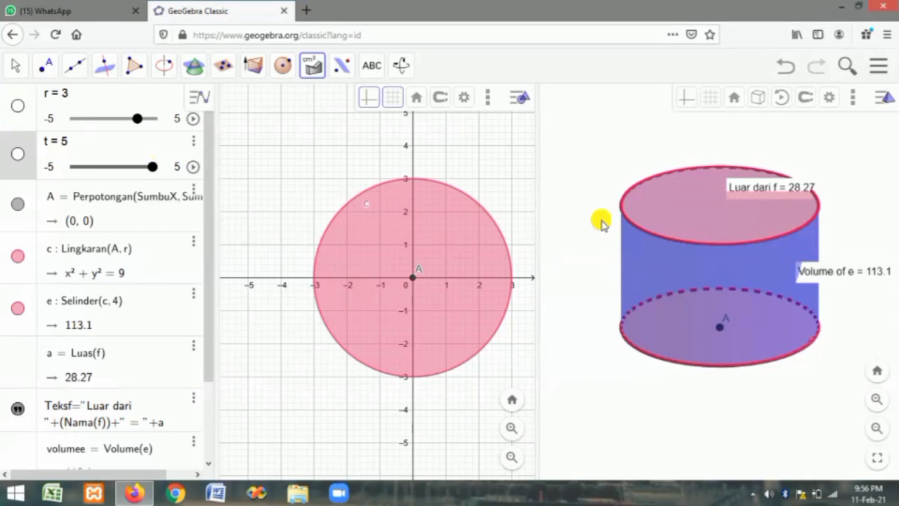
pyautogui.click(679, 216)
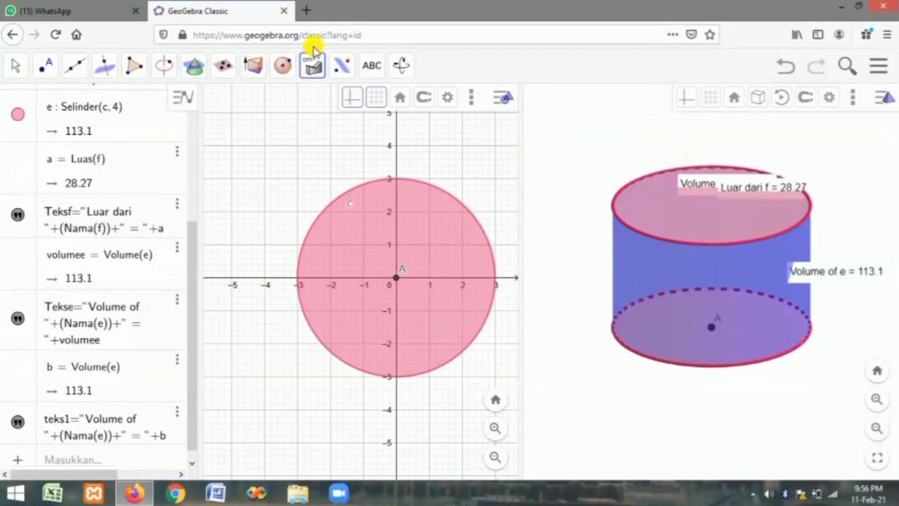
# - Raise the cylinder's top face with the Move (Pindah) tool to a height of about 4.15
pyautogui.click(314, 62)
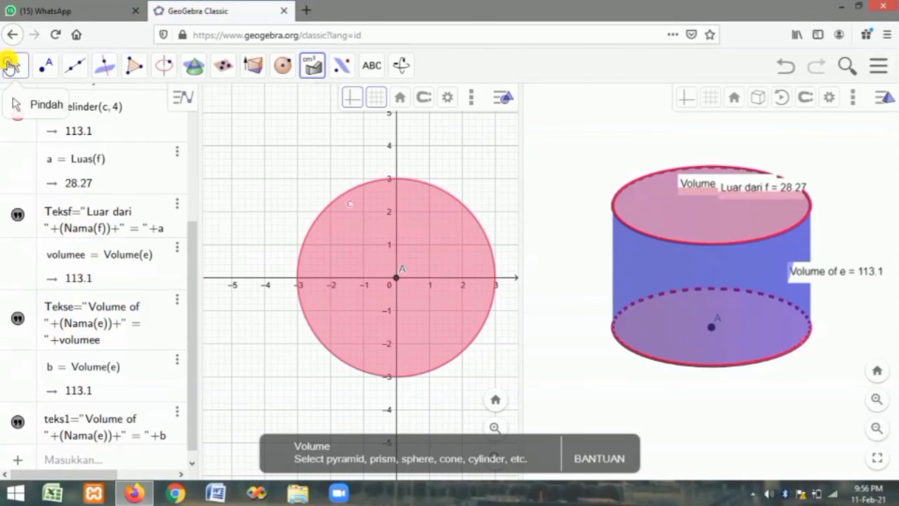
pyautogui.click(12, 65)
pyautogui.moveTo(659, 198)
pyautogui.mouseDown()
pyautogui.moveTo(662, 147)
pyautogui.moveTo(667, 194)
pyautogui.mouseUp()
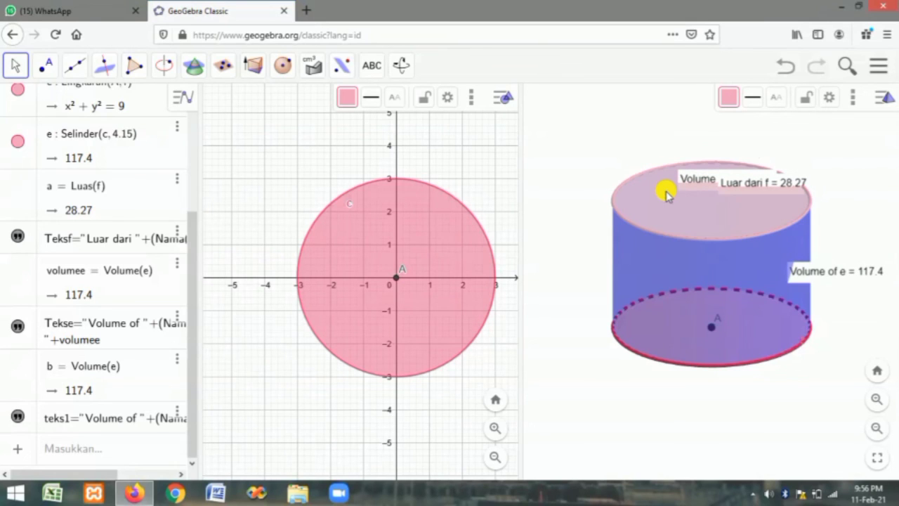
# - Delete the duplicate volume text on the cylinder's top face, keeping its numeric value in the algebra view
pyautogui.click(695, 182)
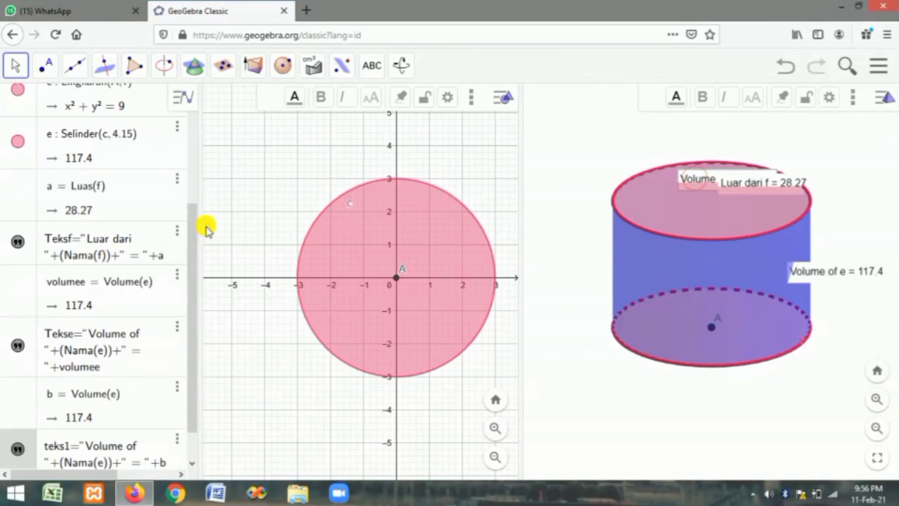
pyautogui.moveTo(197, 229); pyautogui.dragTo(190, 394)
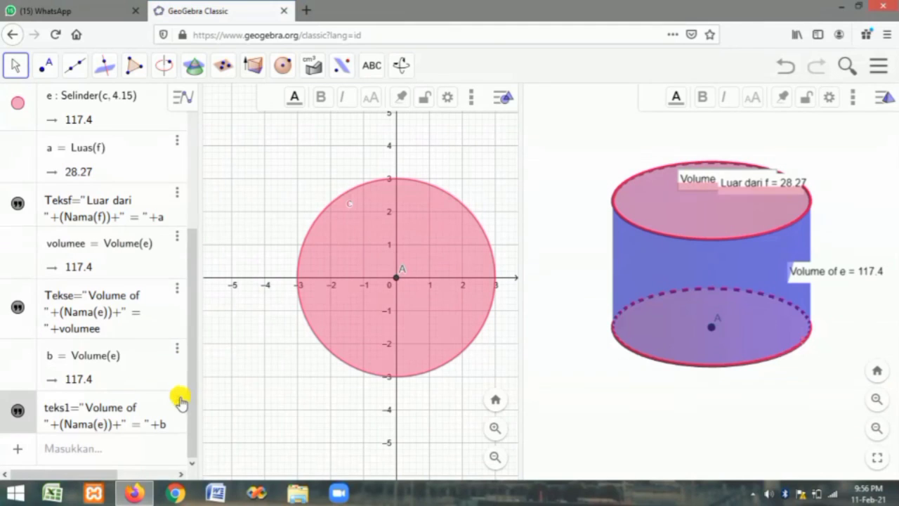
pyautogui.click(177, 398)
pyautogui.click(217, 440)
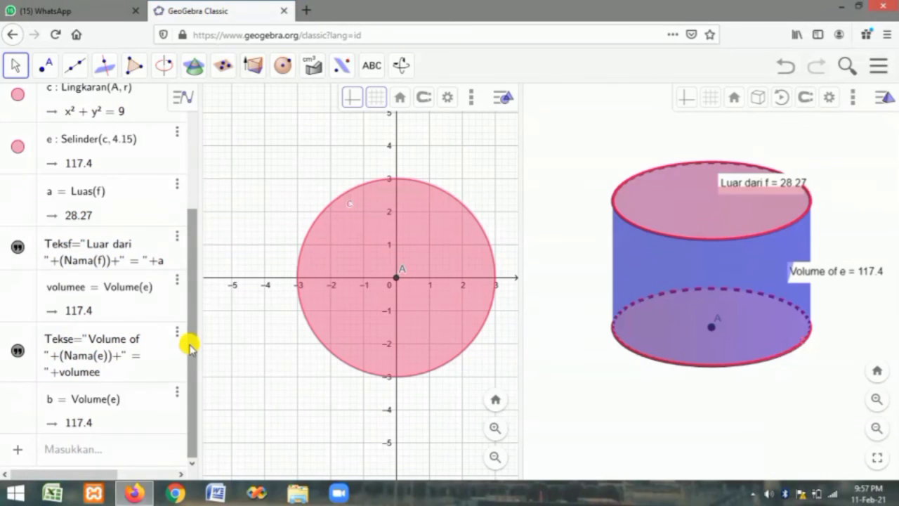
pyautogui.moveTo(188, 304); pyautogui.dragTo(170, 316)
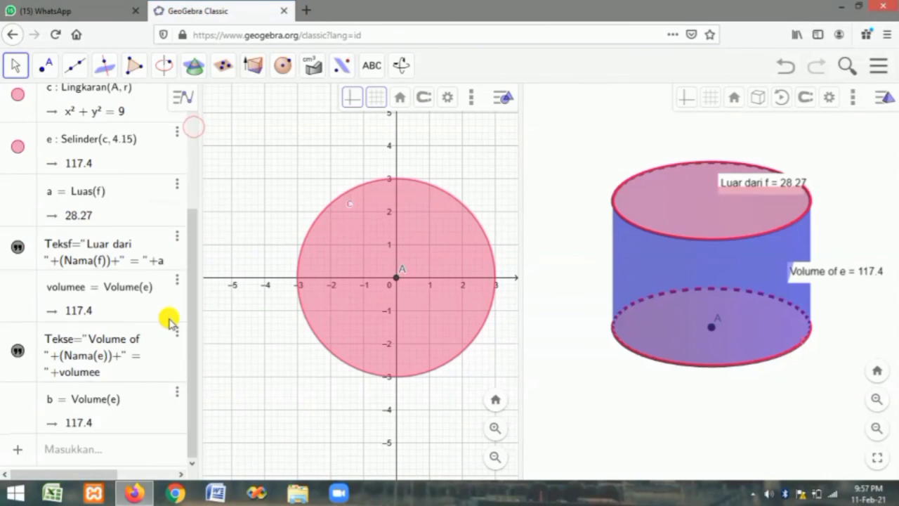